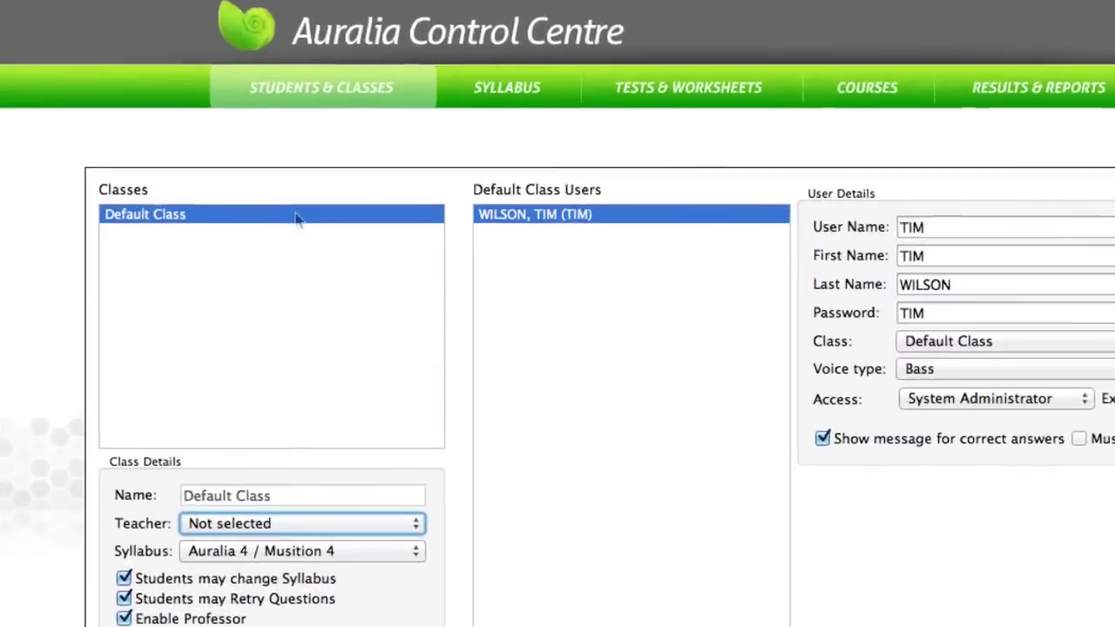
Add a new user to Default Class with user name, first and last name, and password.
left_click(242, 206)
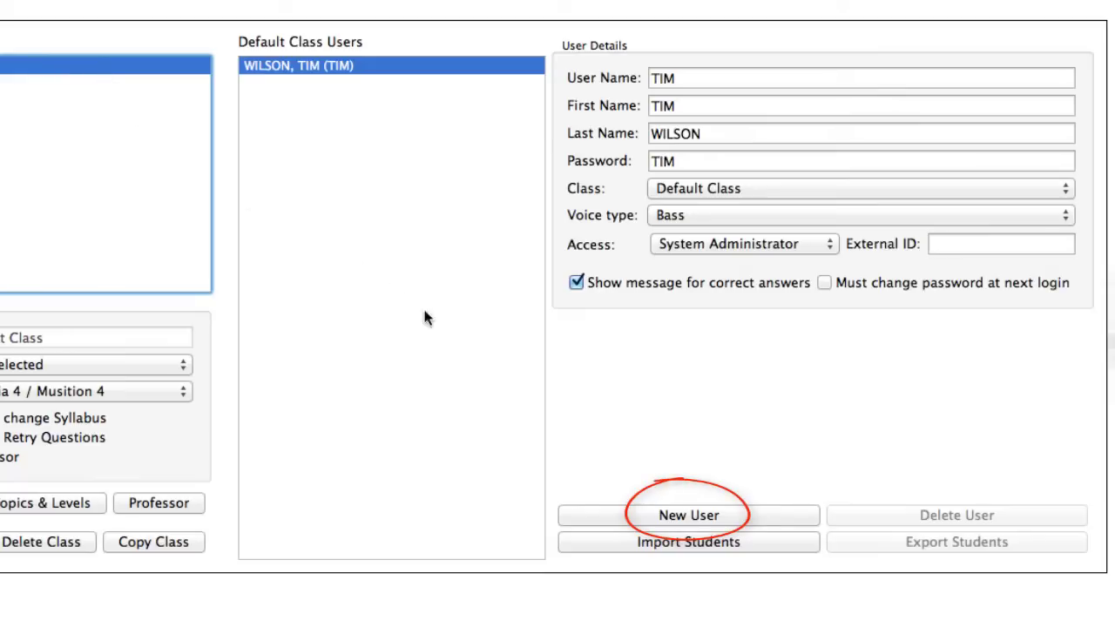
left_click(658, 516)
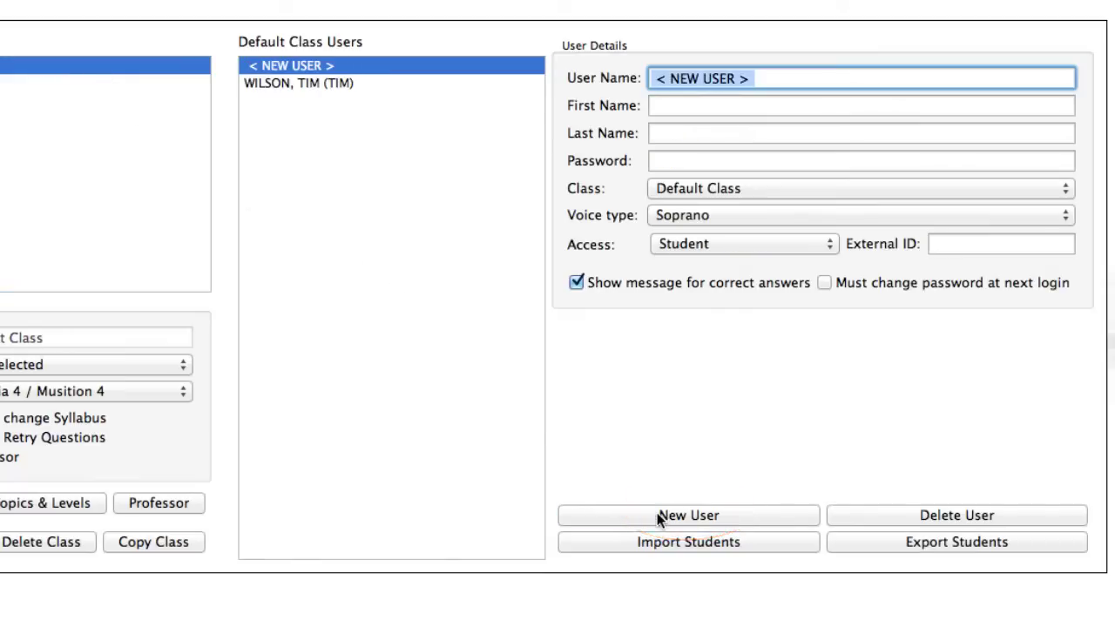
type("PETER")
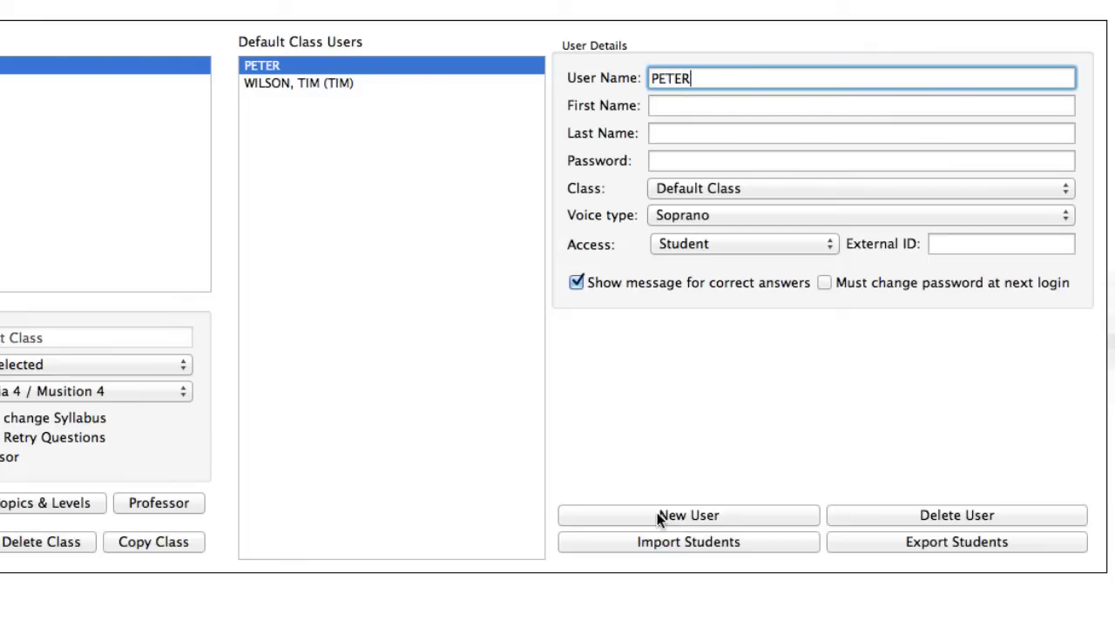
key("Tab")
key("Tab")
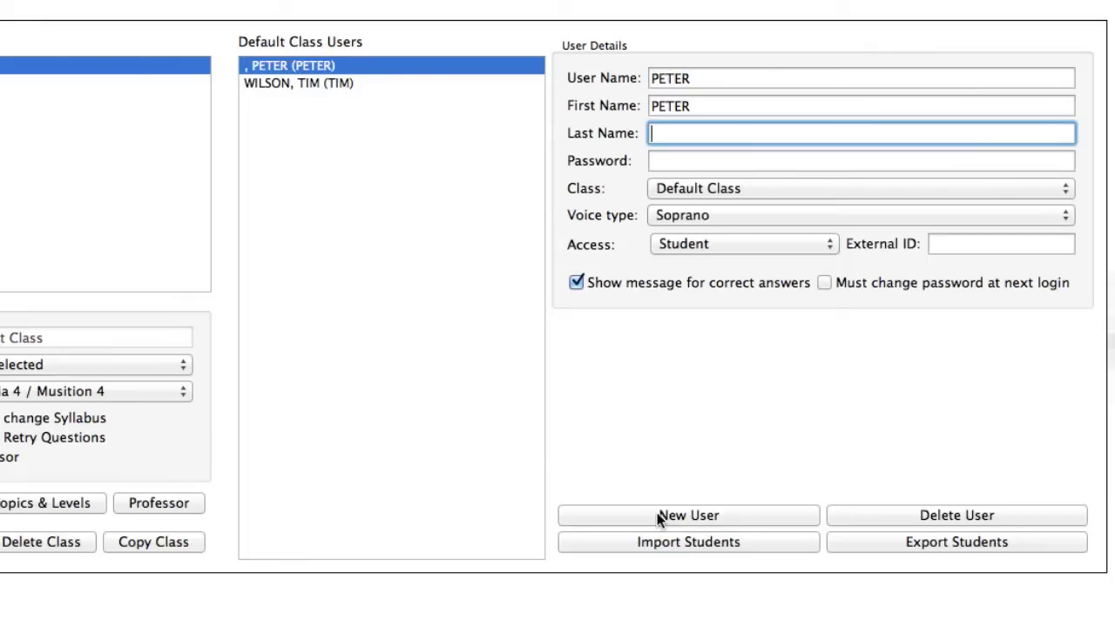
key("Tab")
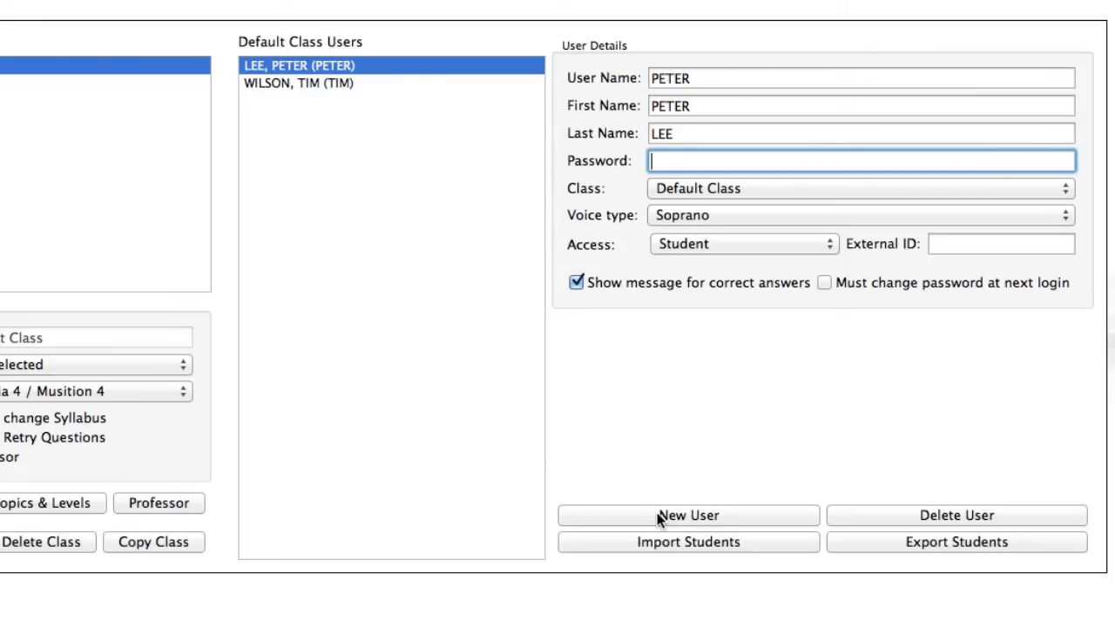
Set the new user's voice type to Bass and access level to System Administrator.
key("Tab")
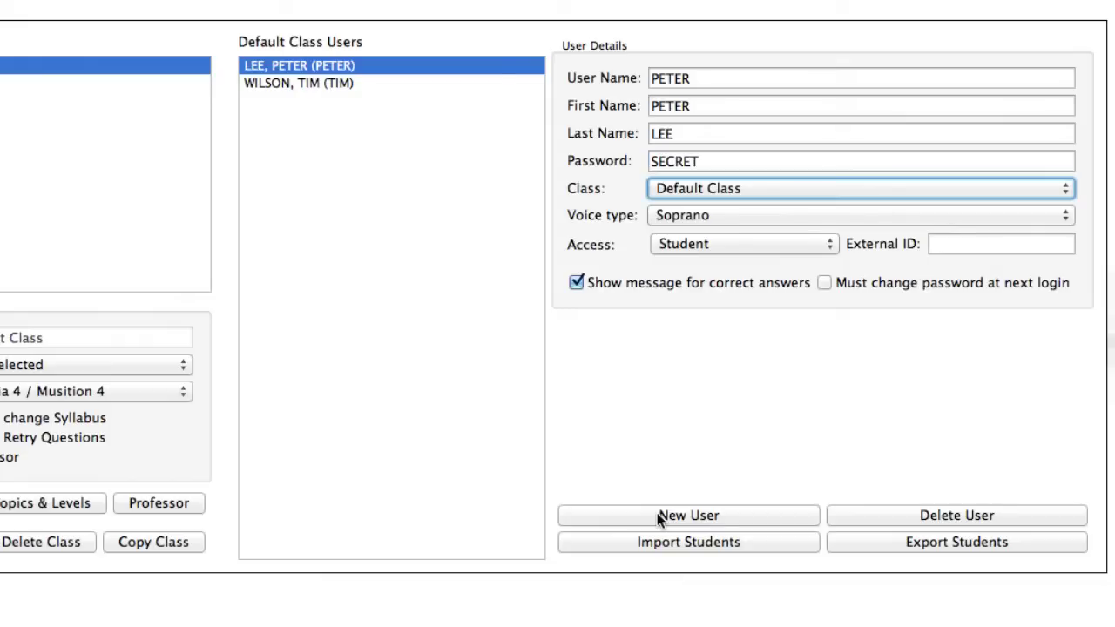
key("Tab")
key("b")
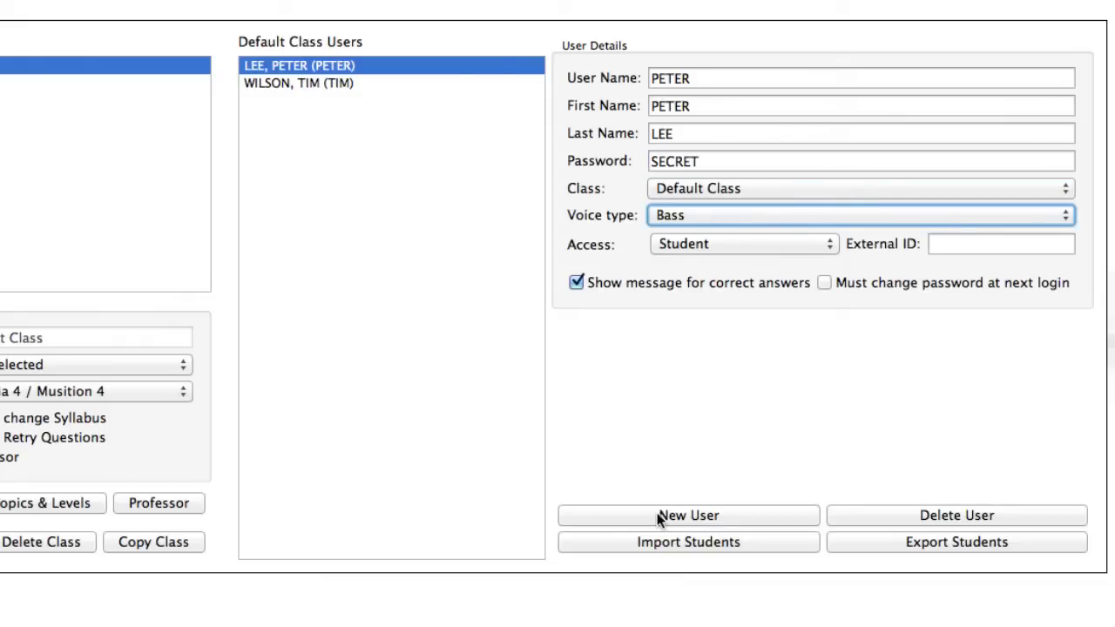
key("Tab")
key("t")
key("a")
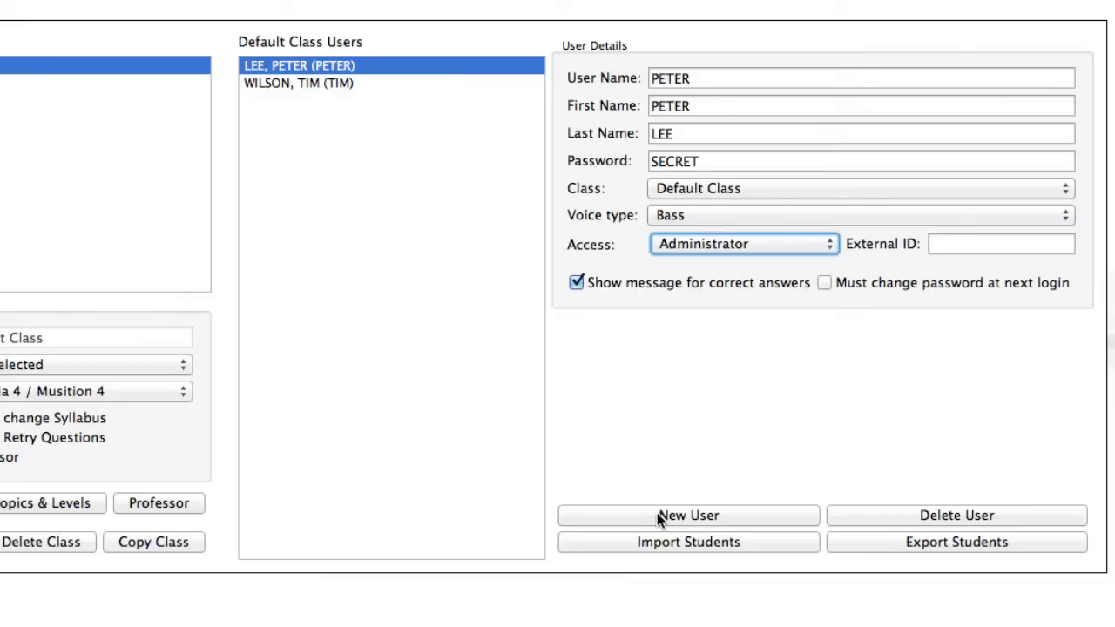
key("s")
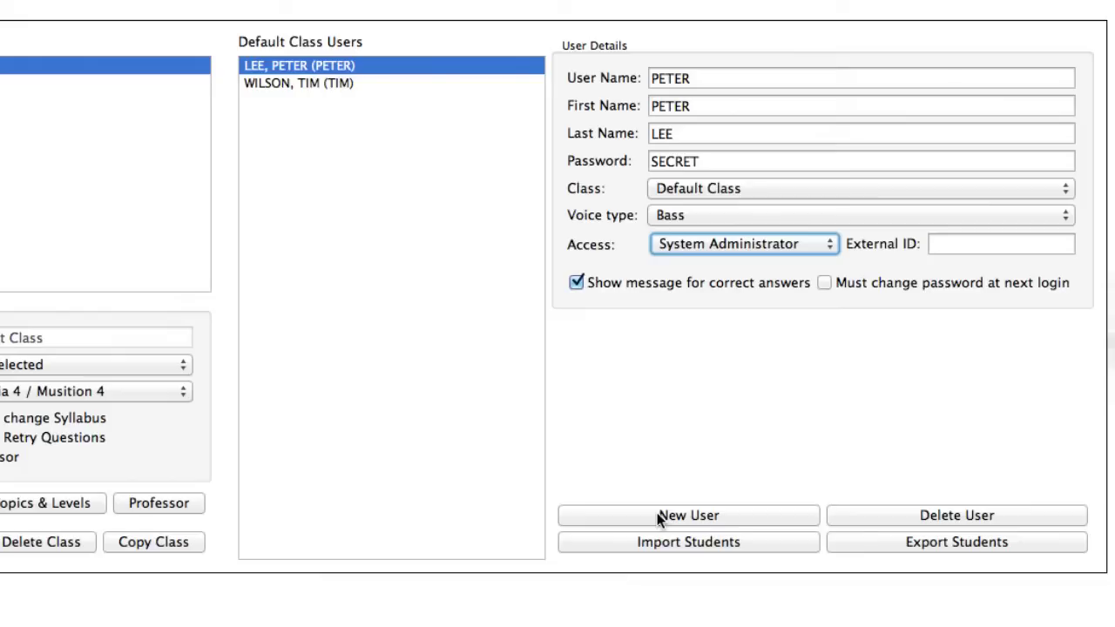
Add another user with user name, first and last name, and password.
left_click(658, 514)
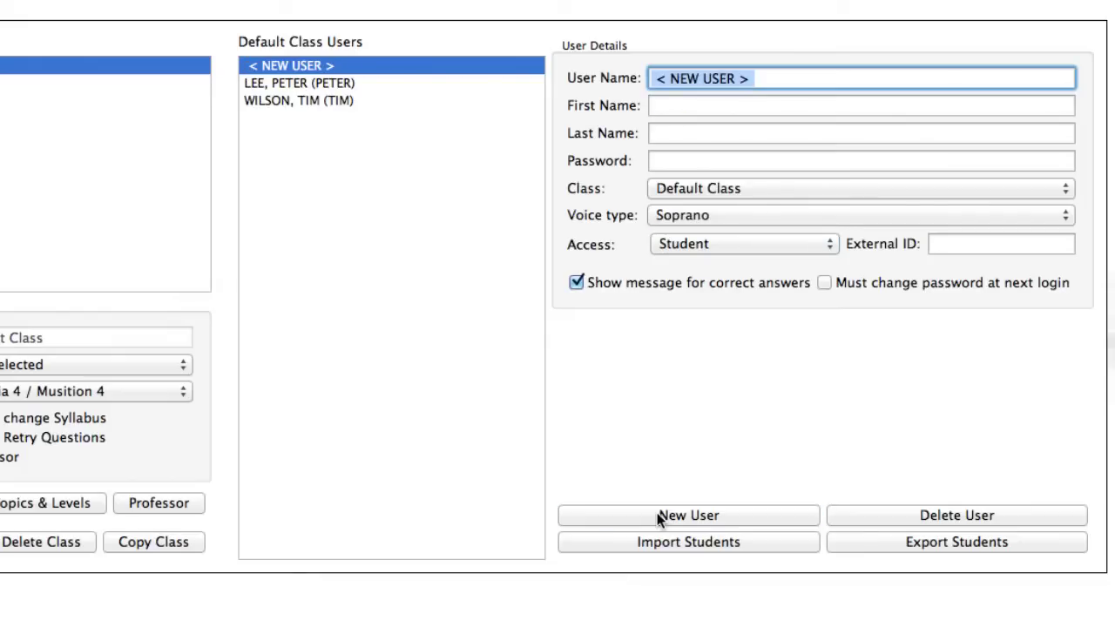
key("Tab")
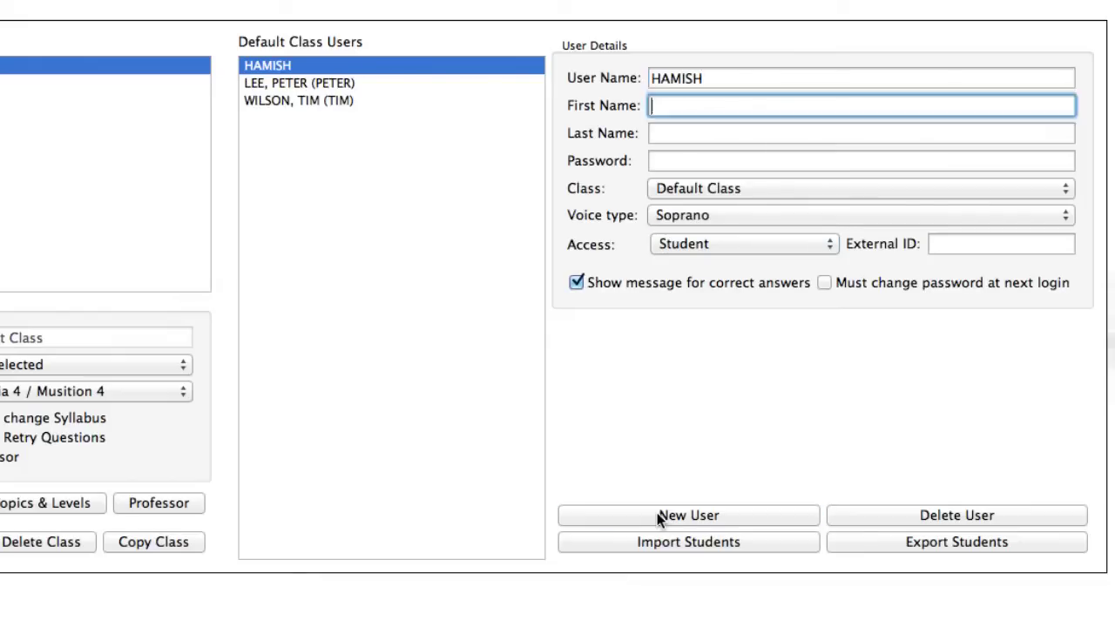
key("Tab")
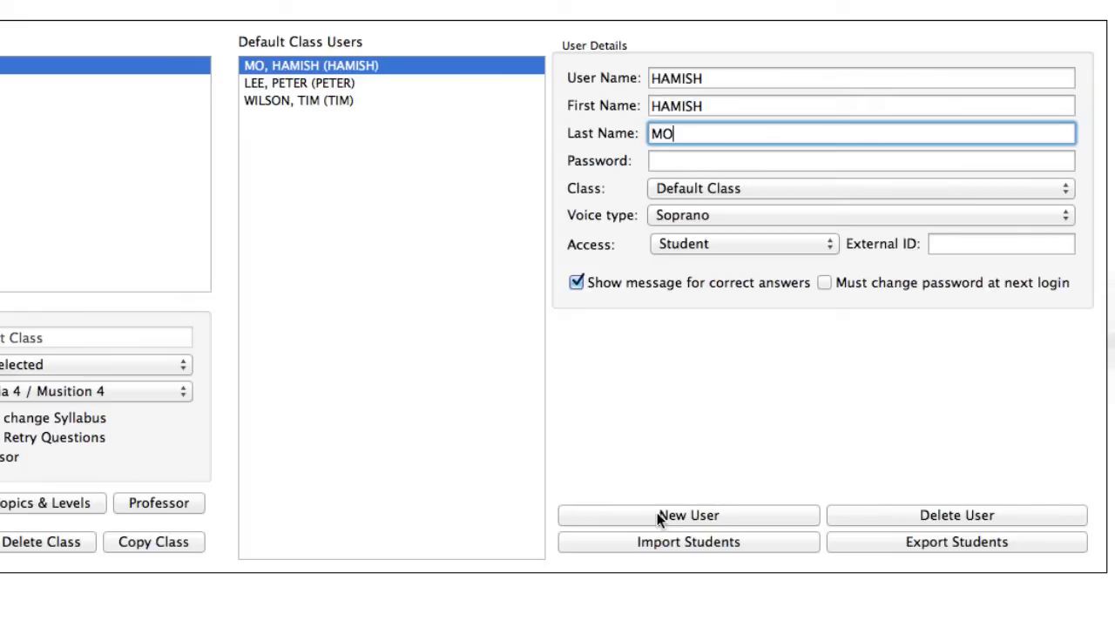
key("Tab")
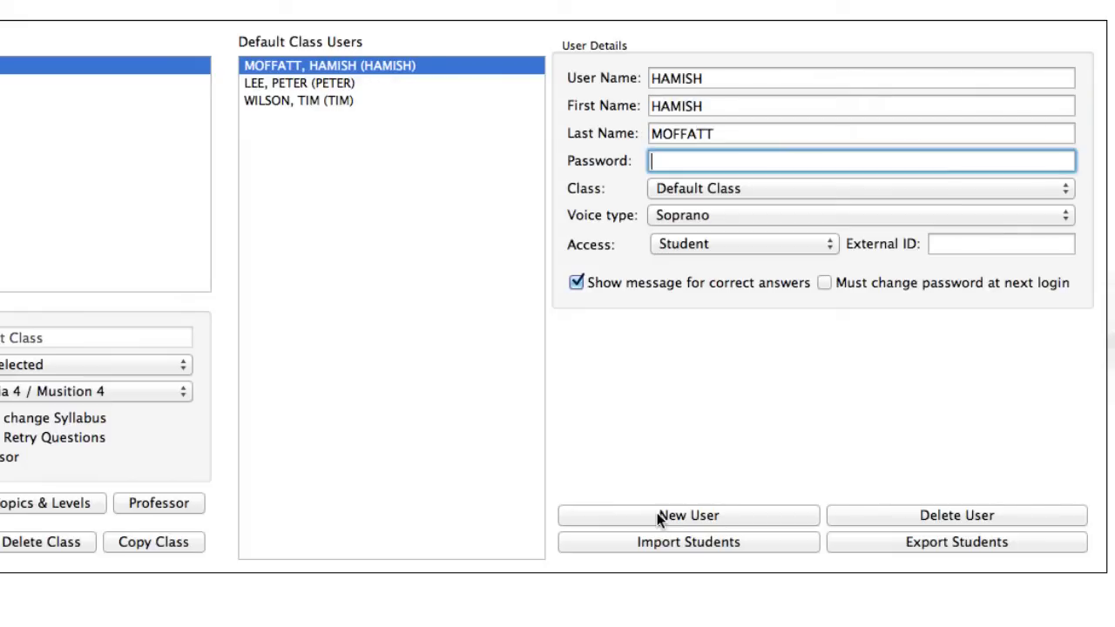
Give this user Bass voice type and Administrator access.
key("Tab")
key("Tab")
key("b")
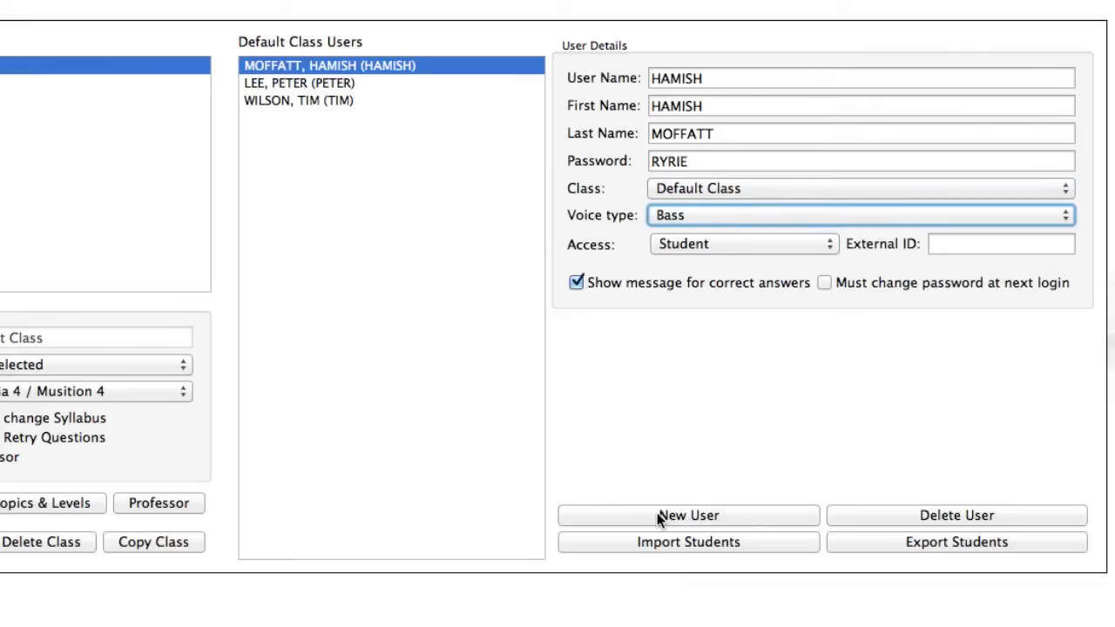
key("Tab")
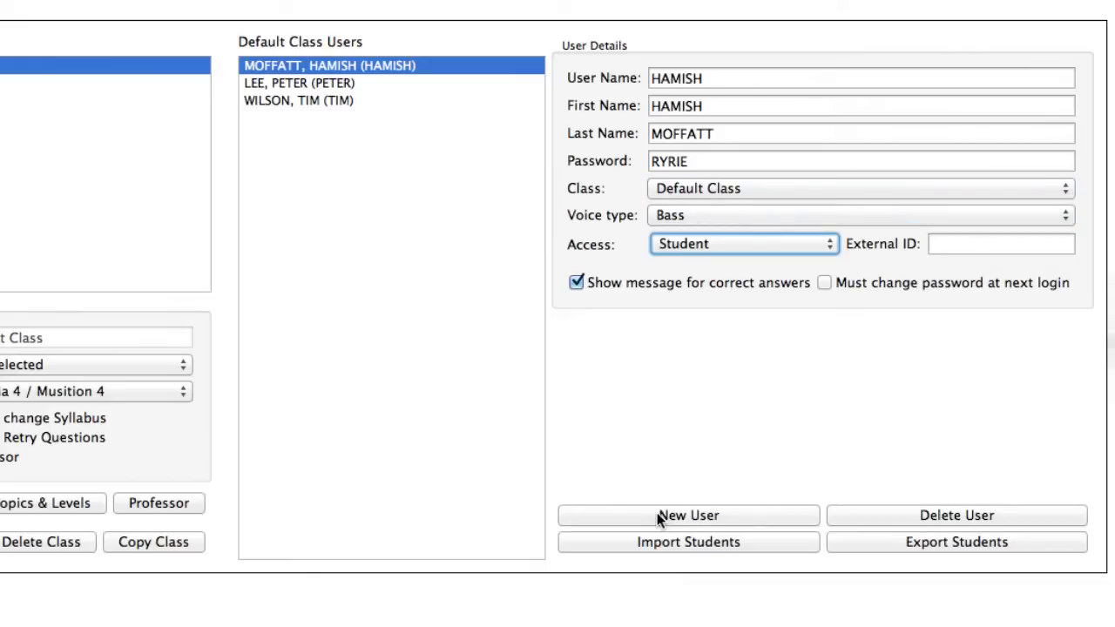
key("a")
key("Tab")
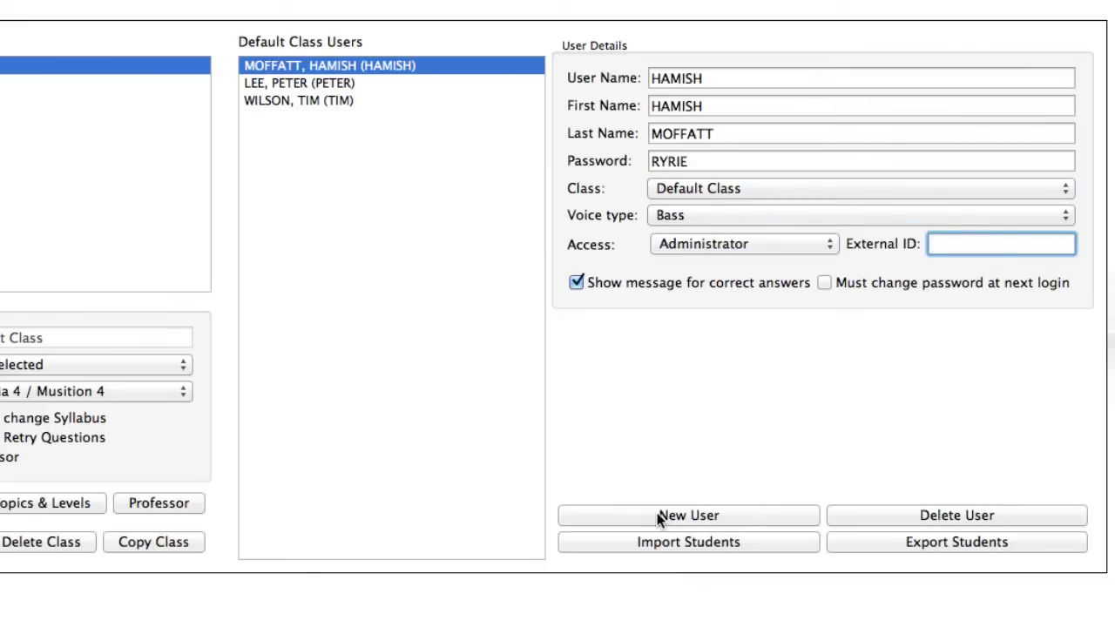
key("Tab")
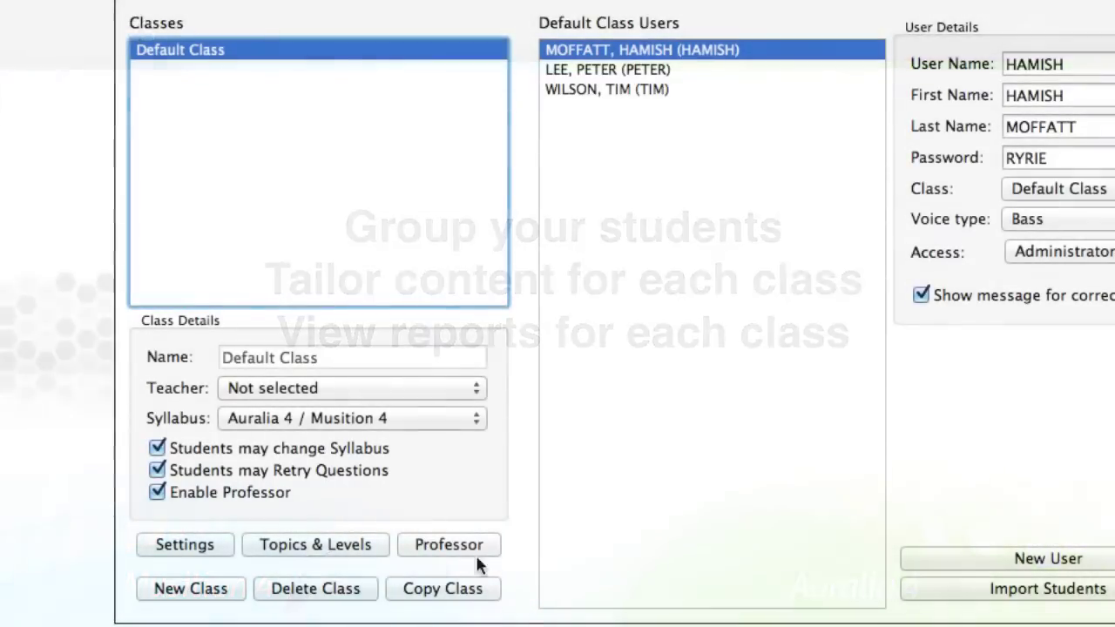
Create a class named 'Year 10' and assign it the first listed teacher.
left_click(190, 589)
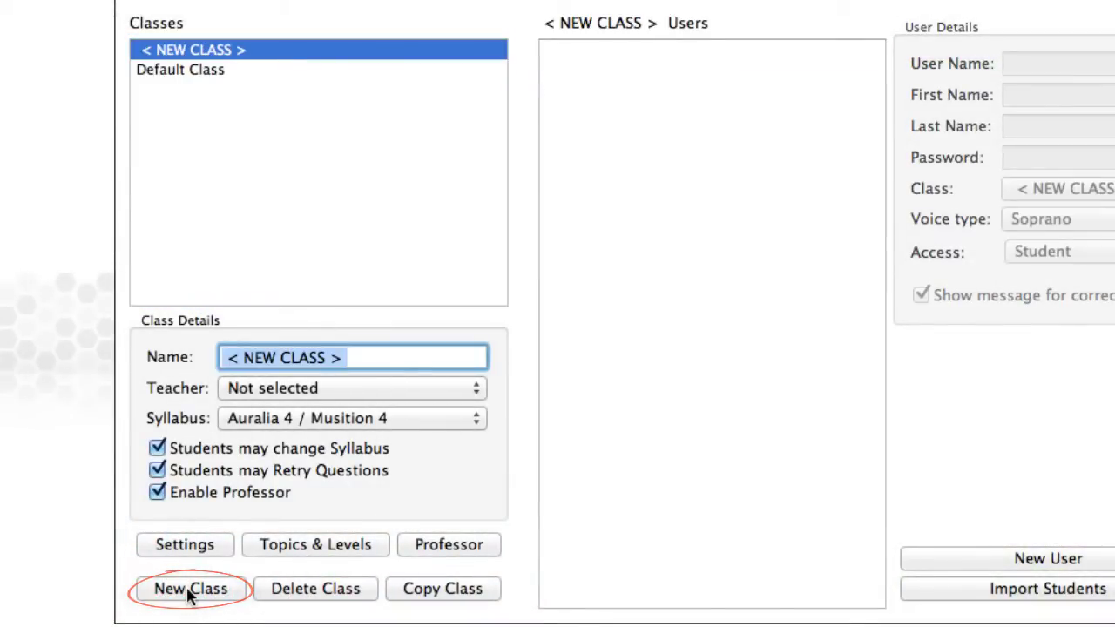
type("Y")
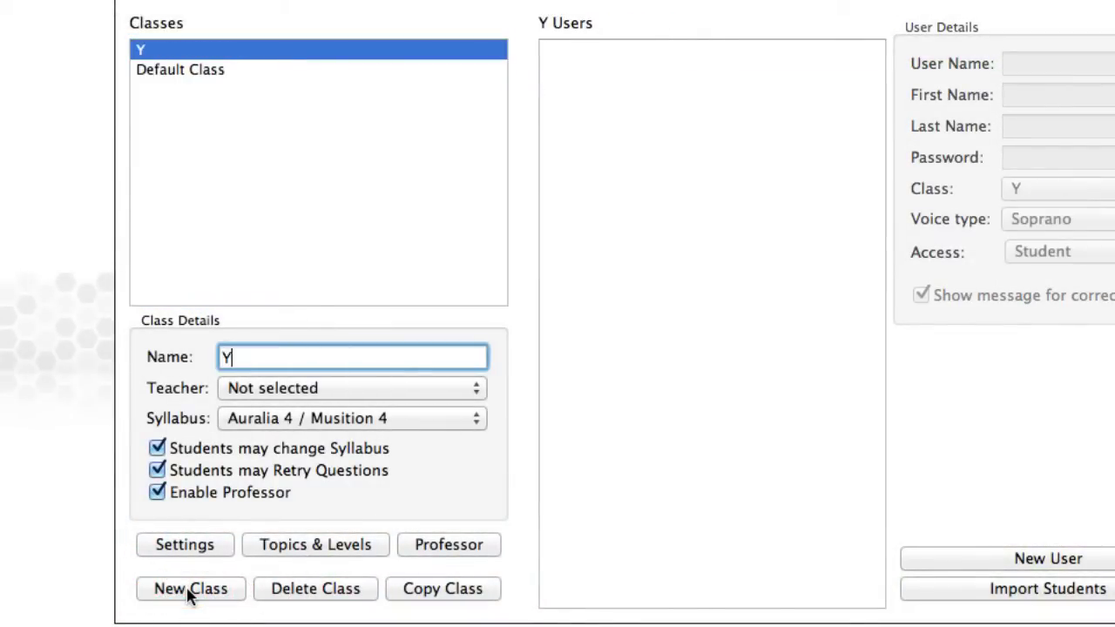
type("ear 10")
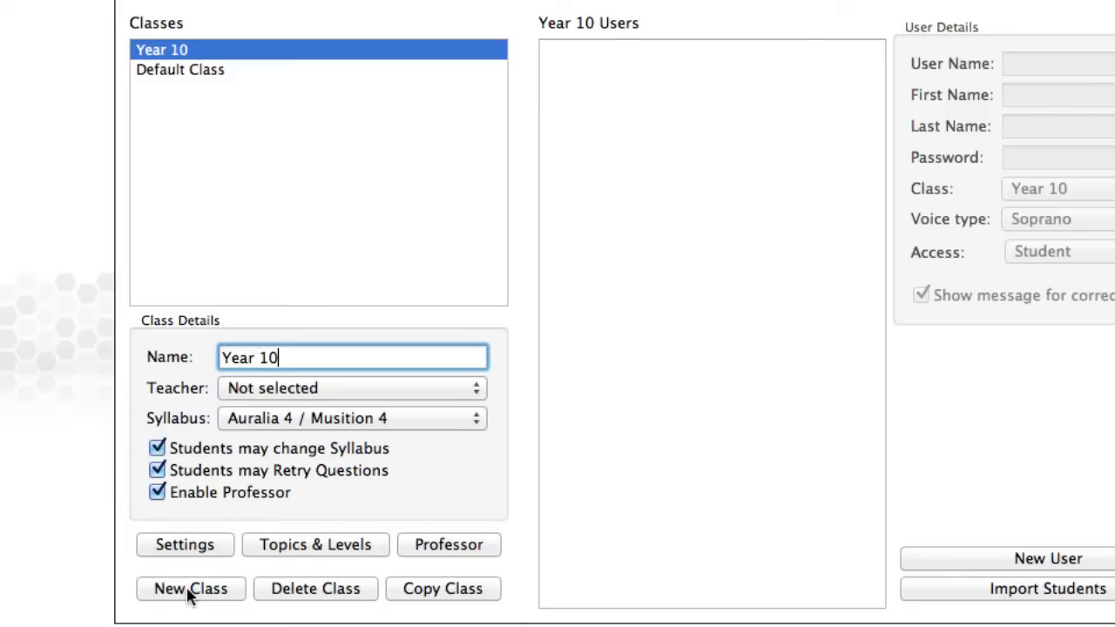
left_click(276, 399)
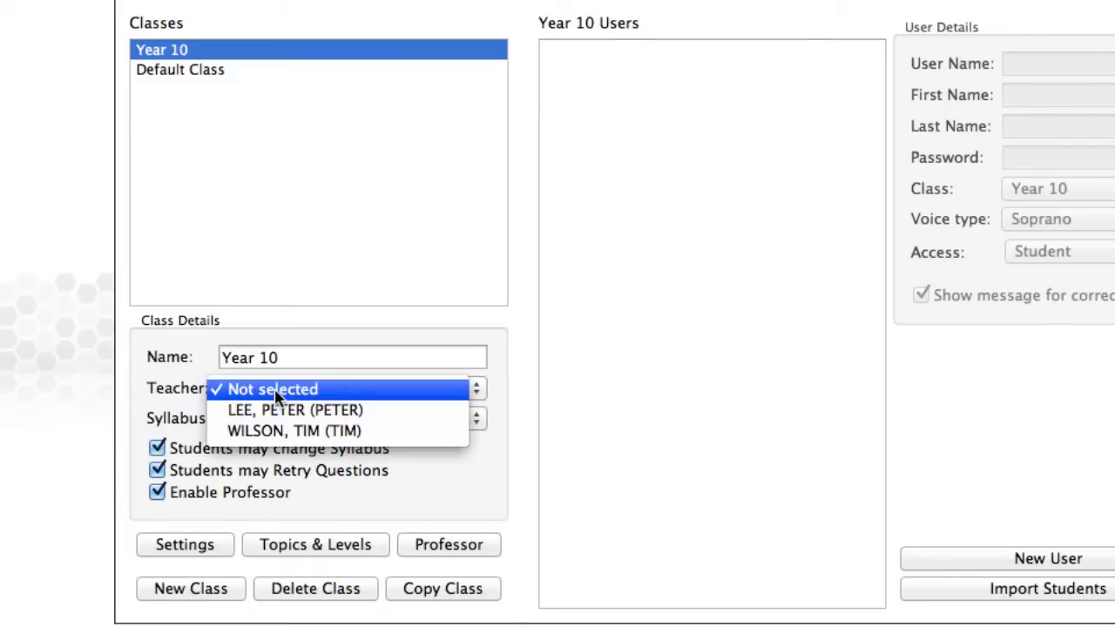
left_click(285, 412)
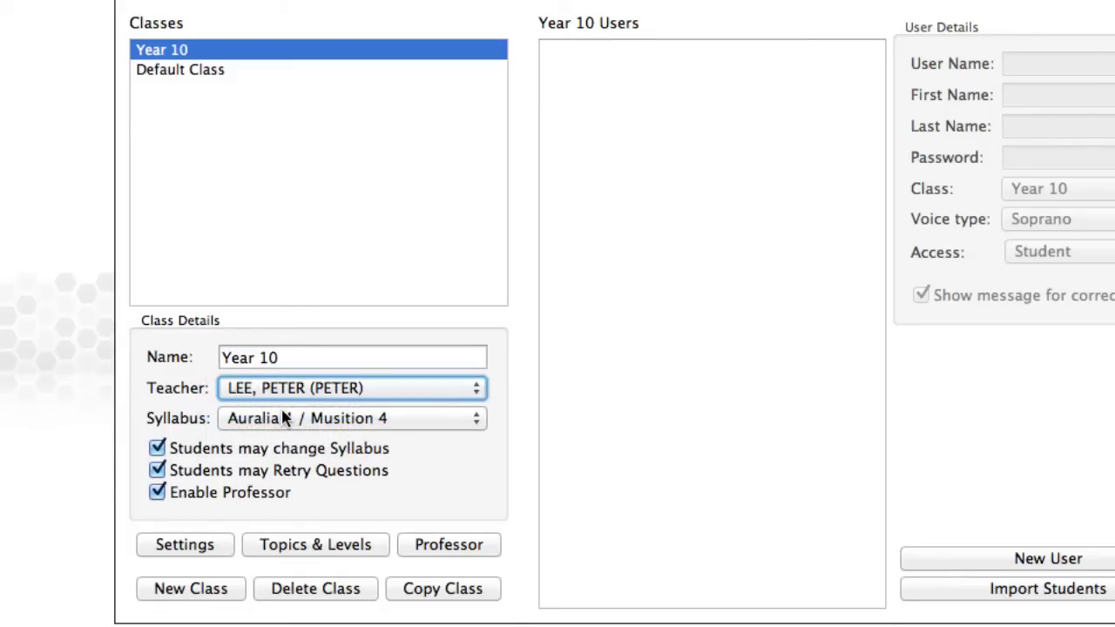
Create a 'Year 9' class with the second listed teacher and the Jazz syllabus.
left_click(190, 589)
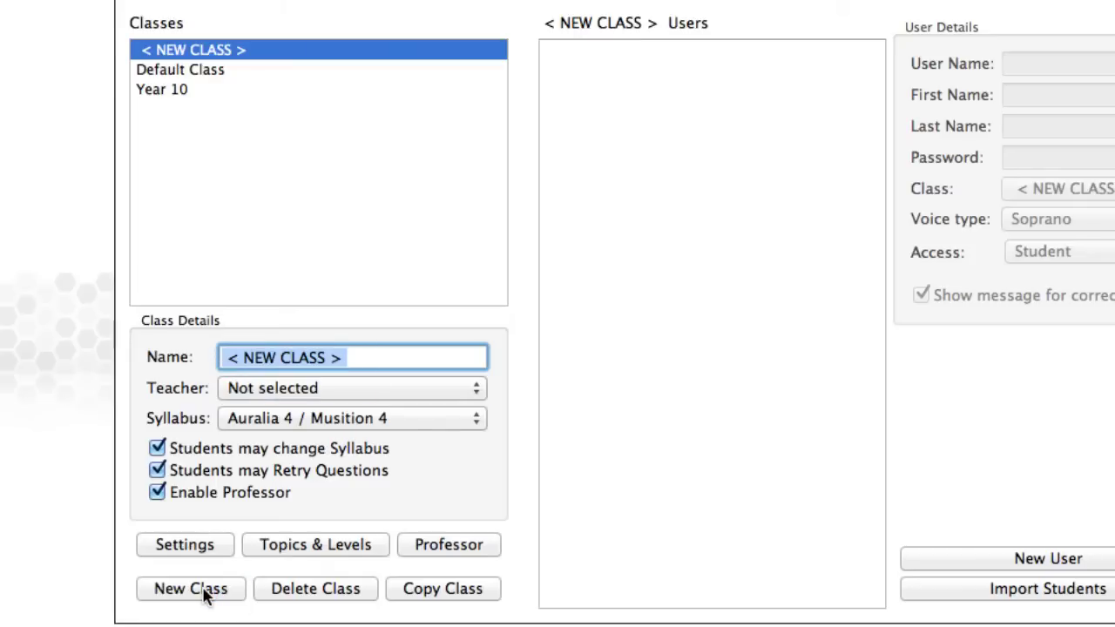
type("Year 9")
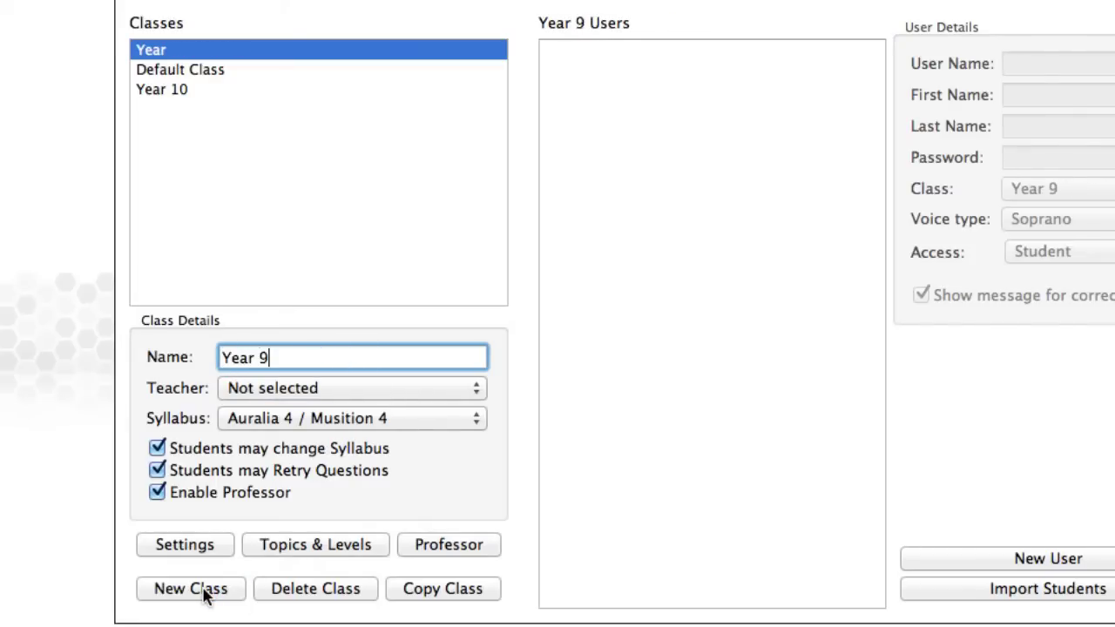
left_click(286, 392)
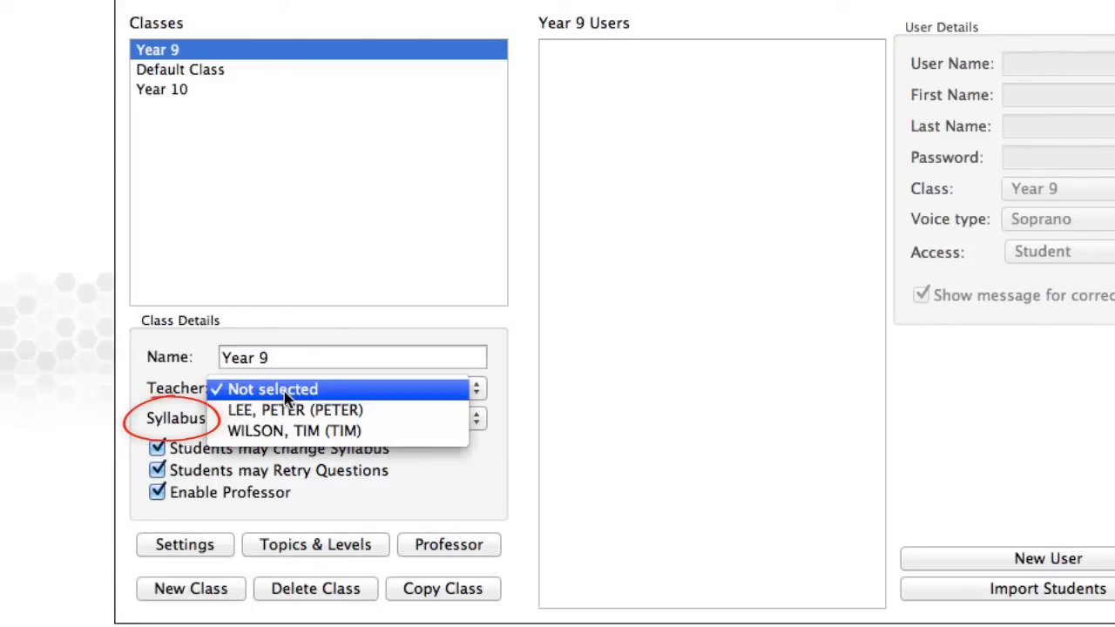
left_click(291, 431)
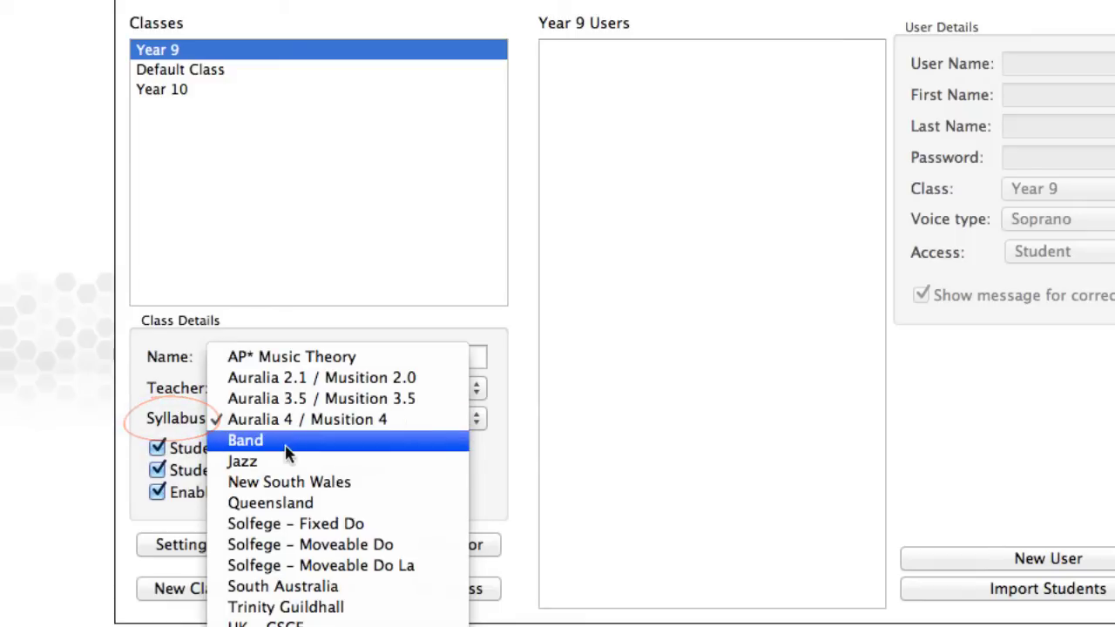
left_click(288, 462)
Add a class named 'Senior Band' and set its syllabus to Band.
left_click(221, 592)
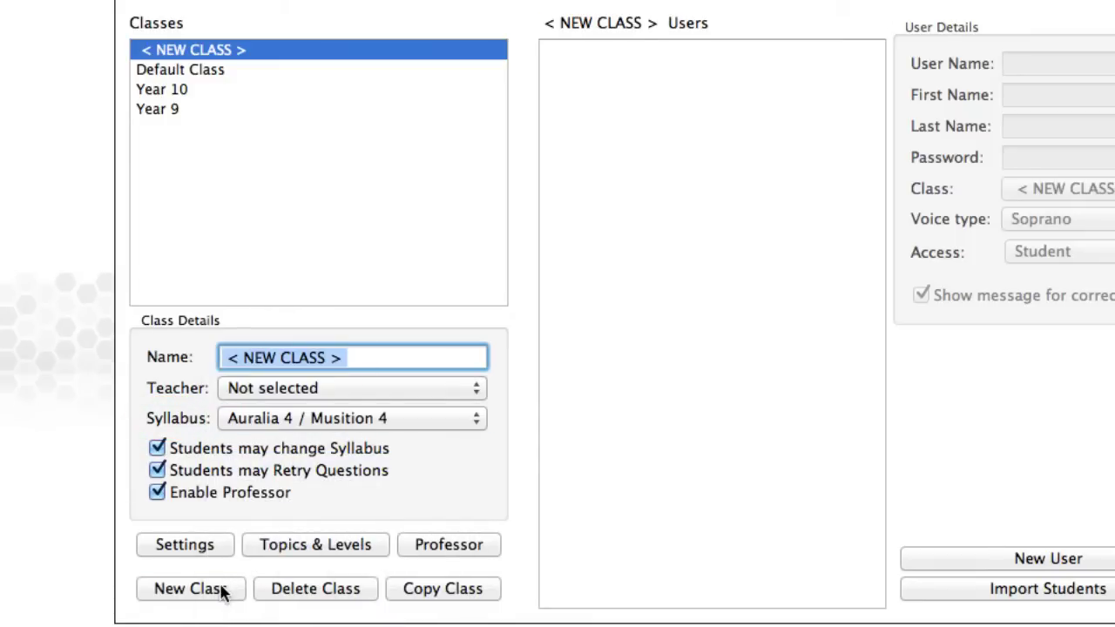
type("Se")
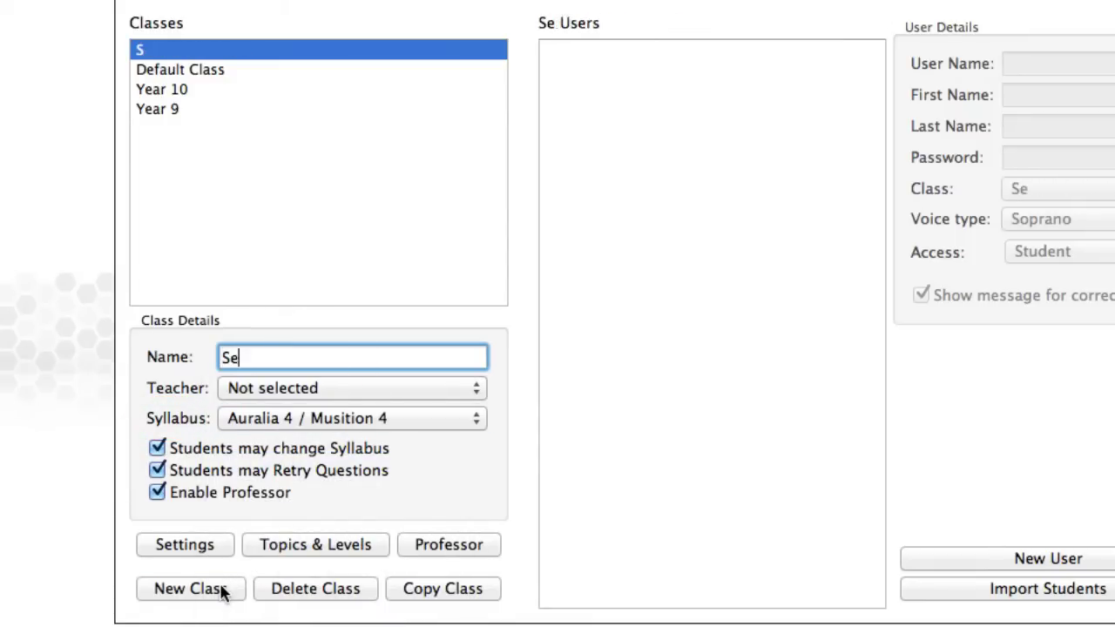
type("nior Band")
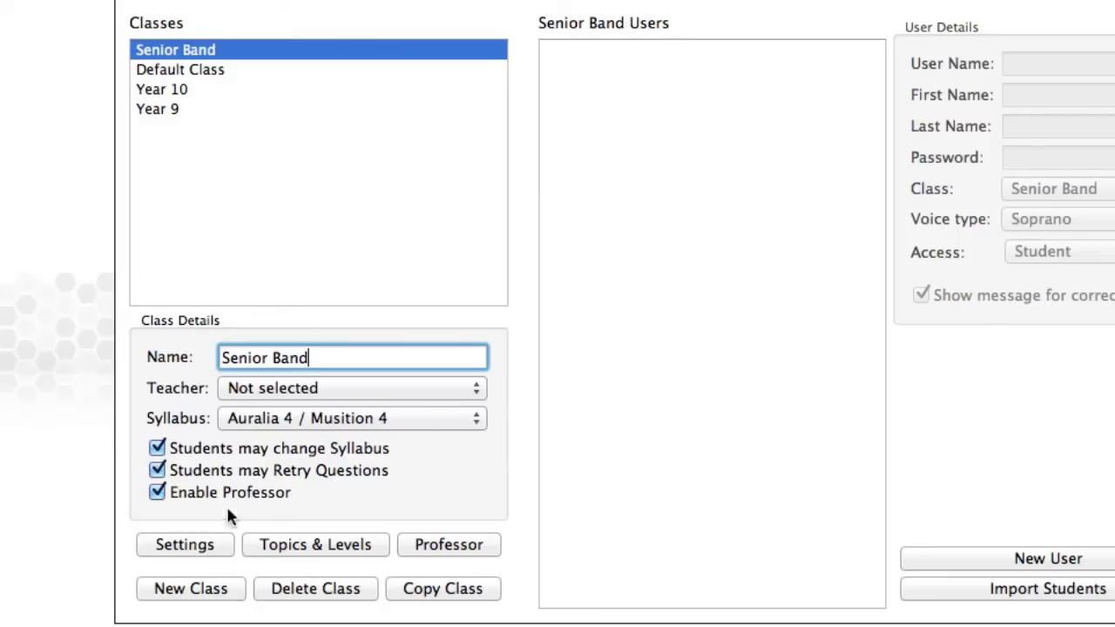
left_click(250, 427)
left_click(249, 438)
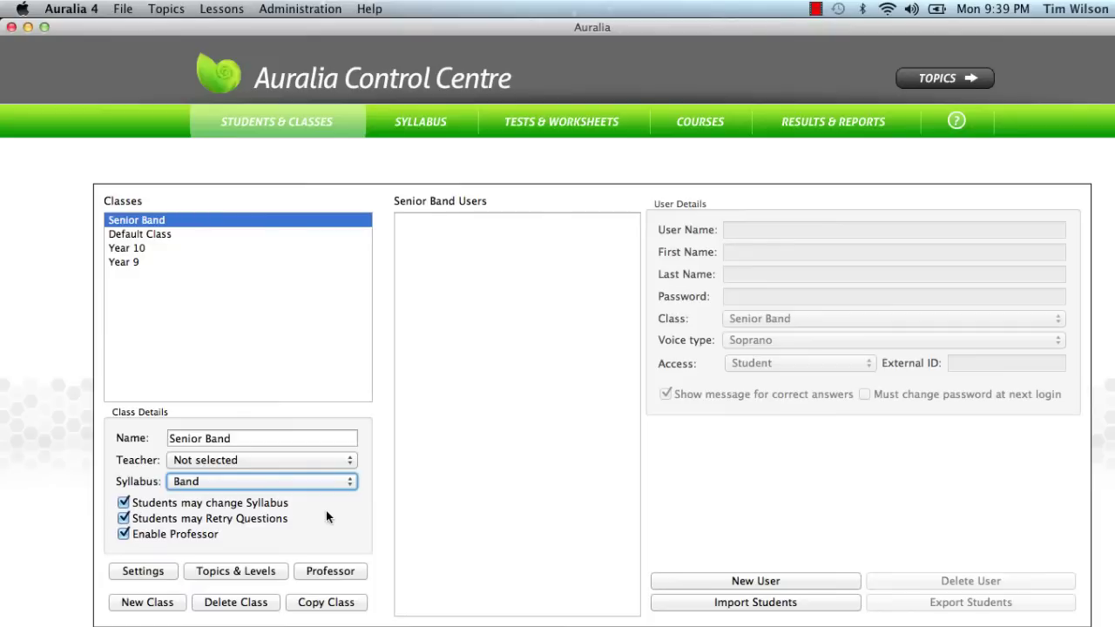
Add a new user to Year 10 with user name, first and last name, and password.
left_click(157, 252)
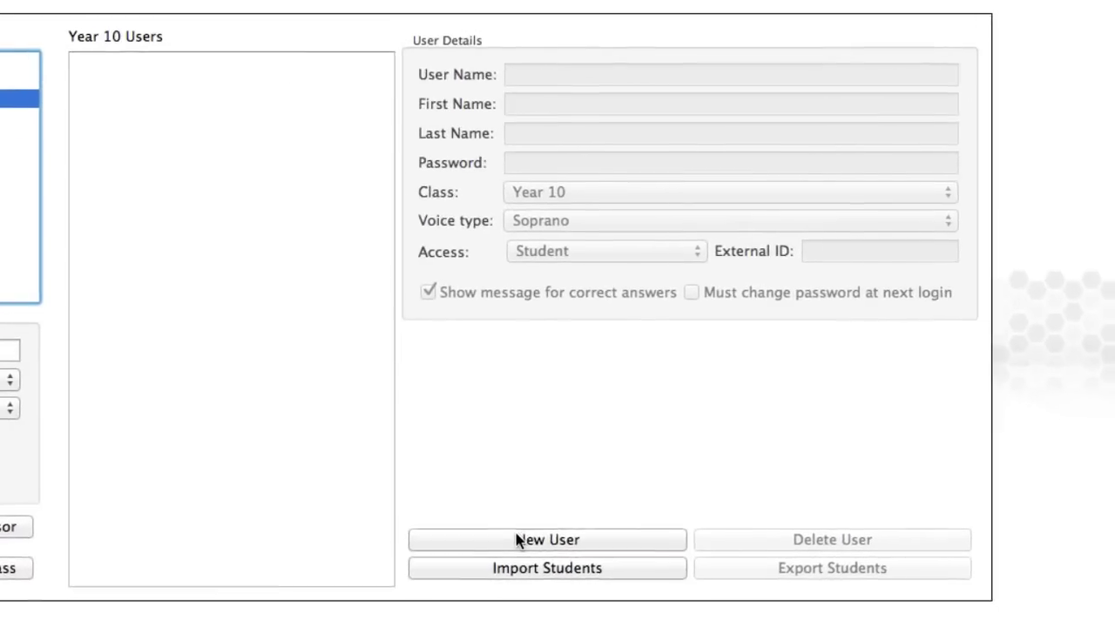
left_click(516, 540)
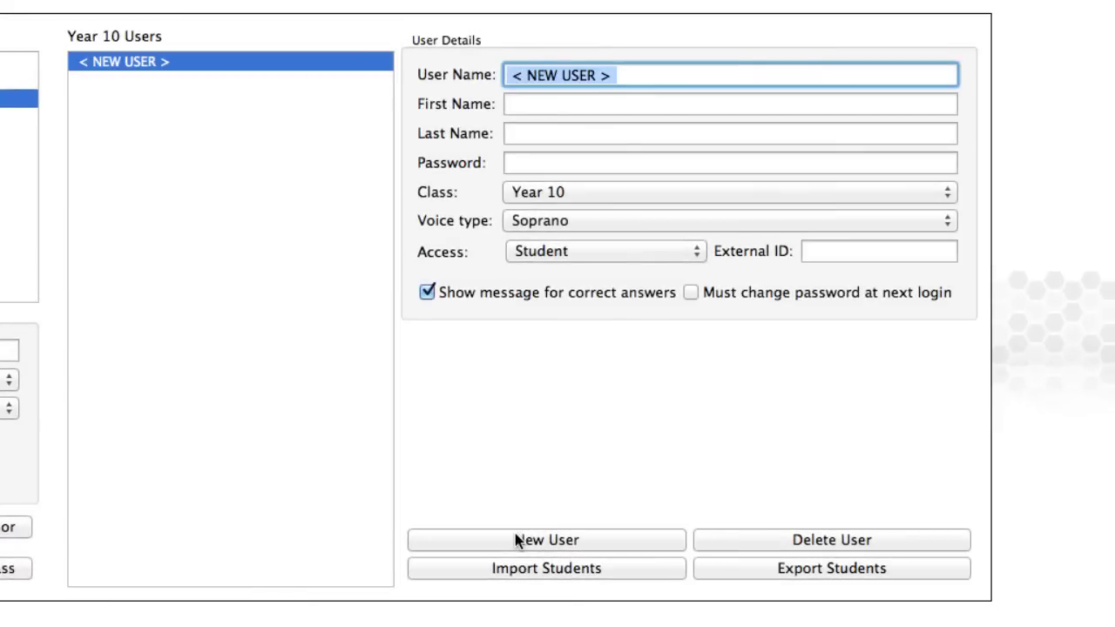
type("LUCY")
key("Tab")
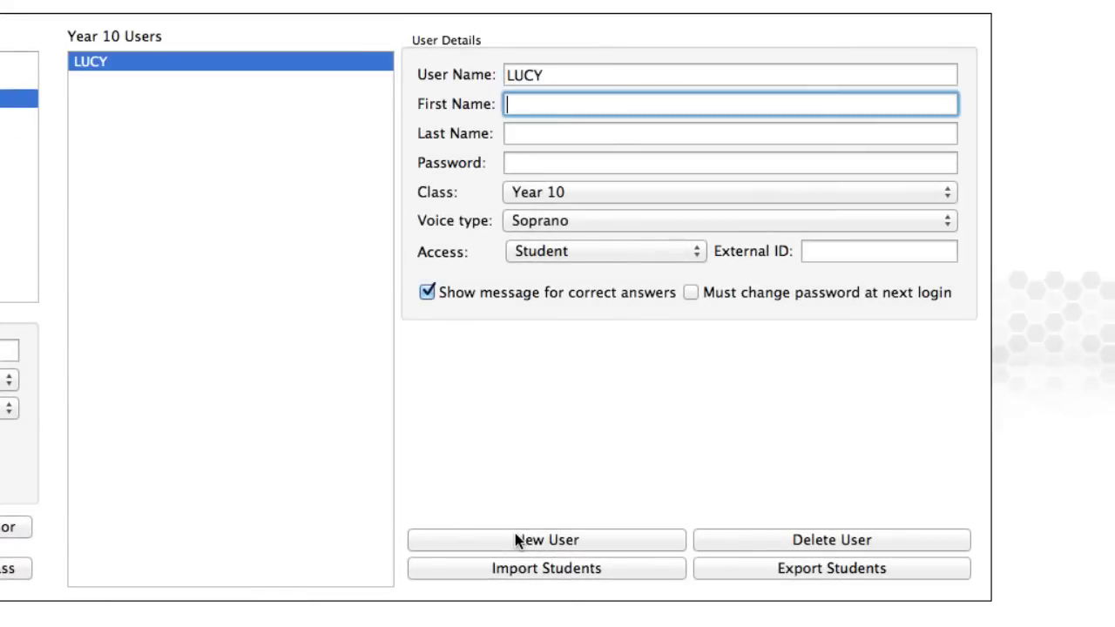
key("Tab")
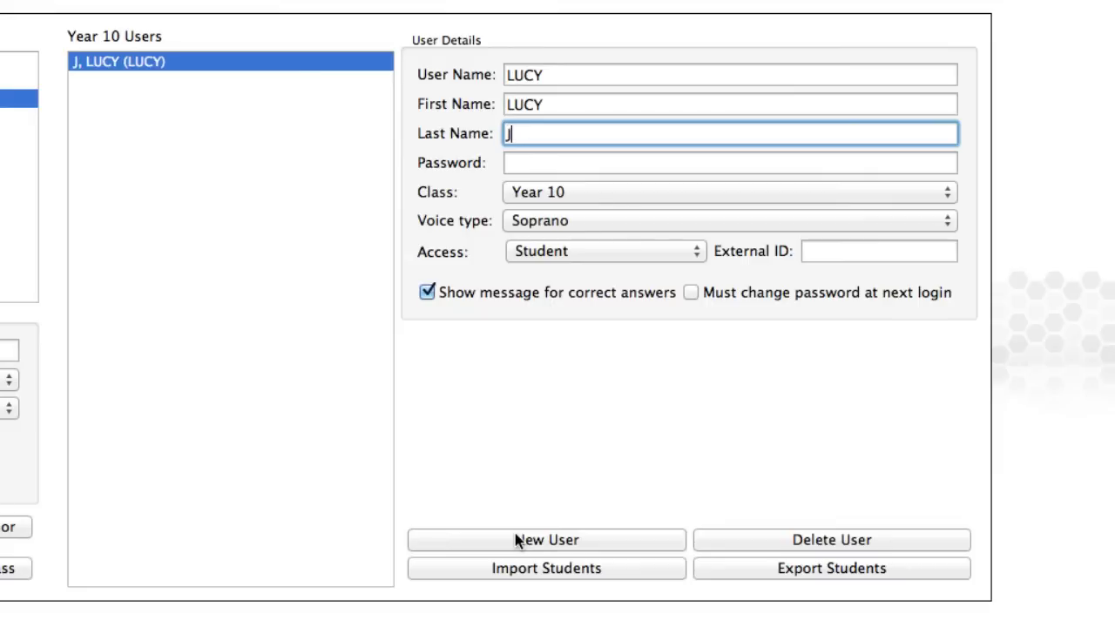
key("Tab")
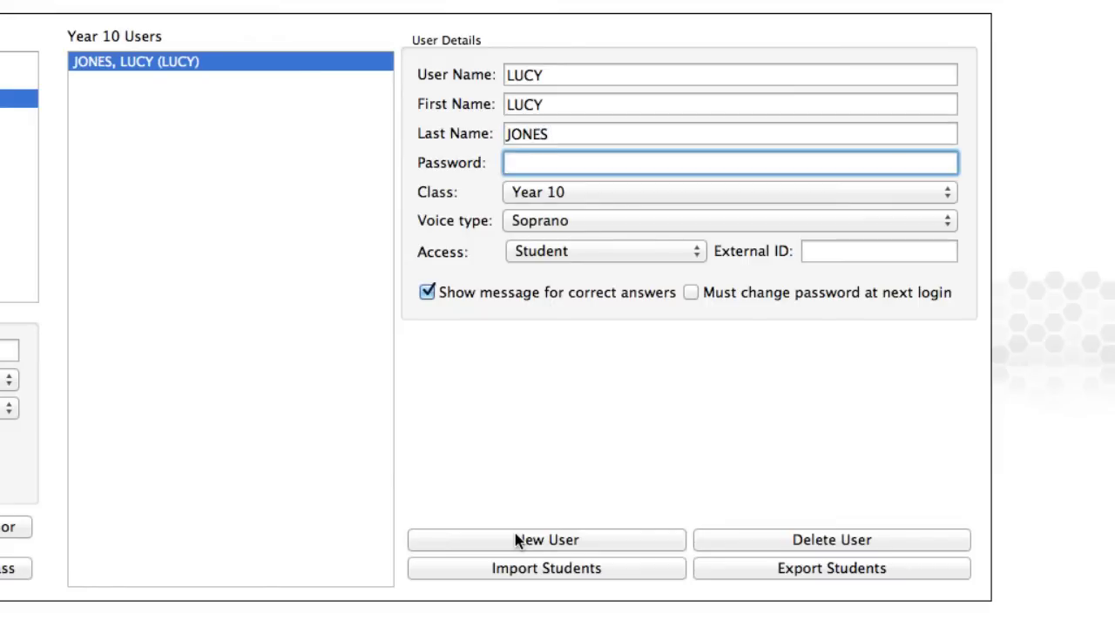
Set the new student's voice type to Alto.
key("Tab")
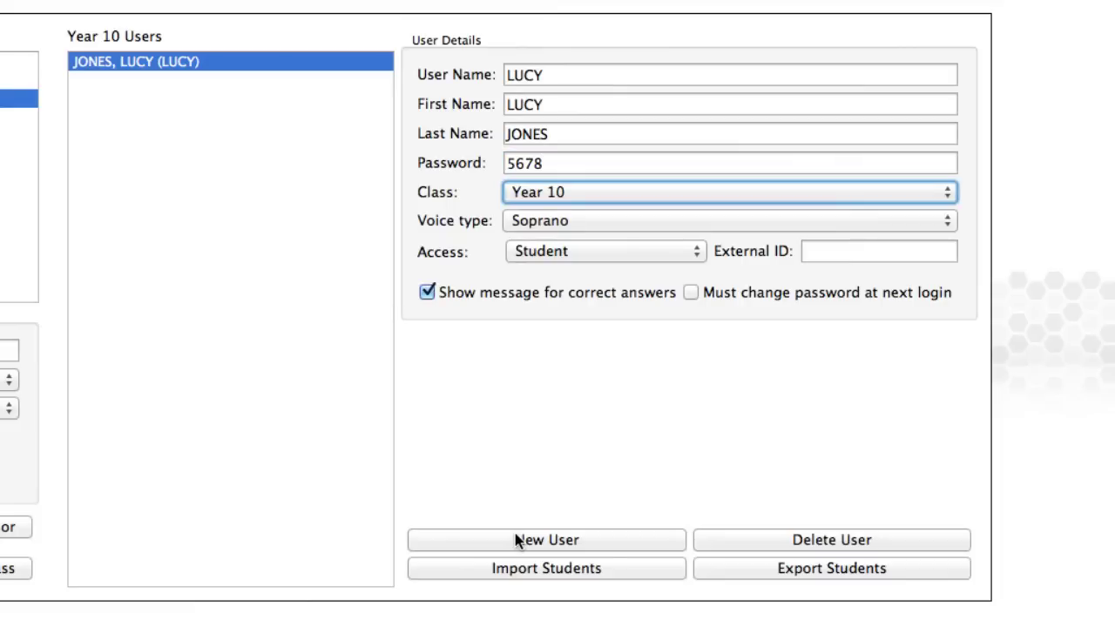
key("Tab")
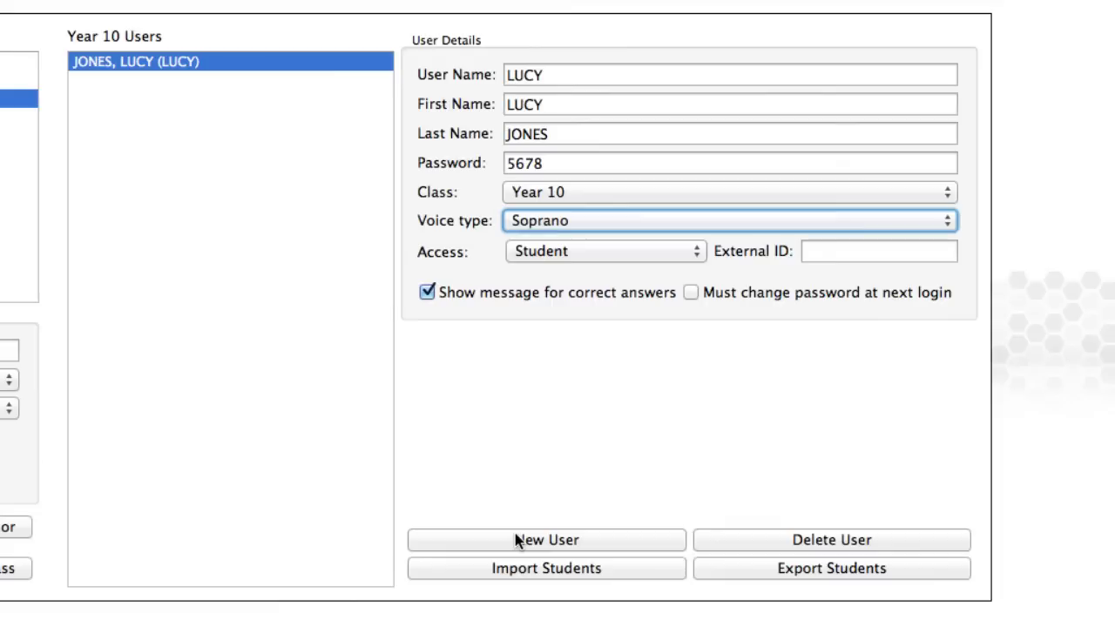
key("Down")
key("Tab")
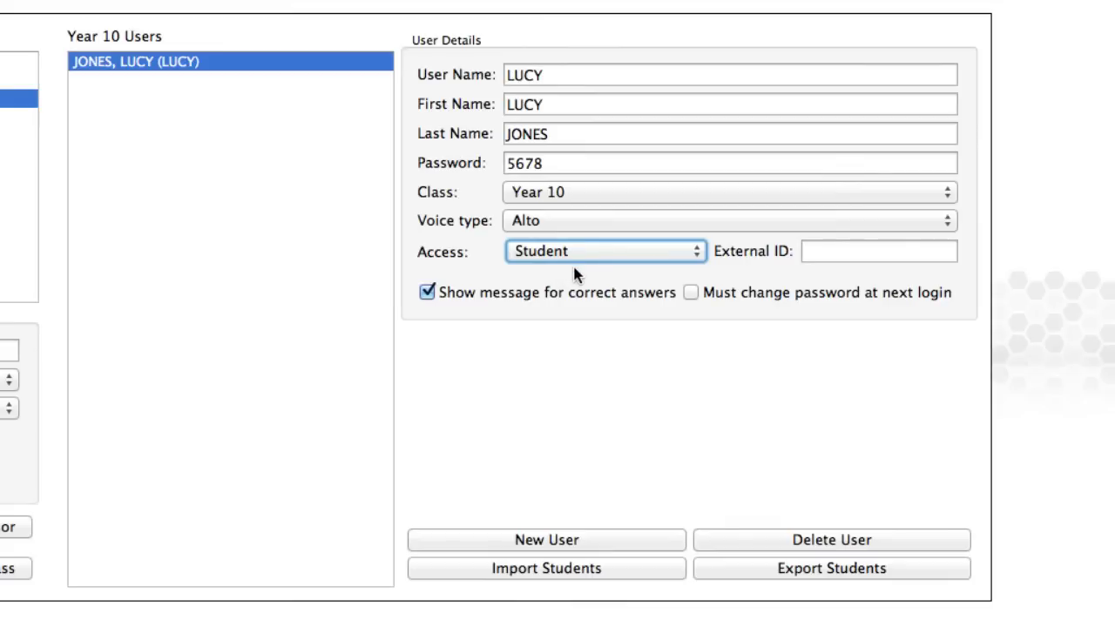
Enter the student's external ID and tick 'Must change password at next login'.
key("Tab")
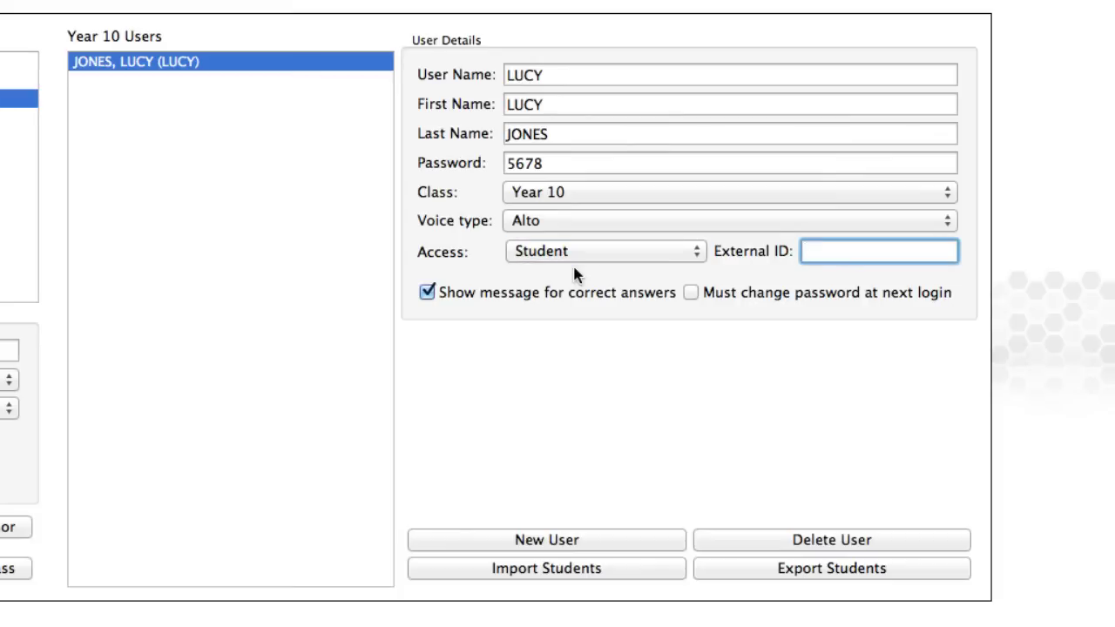
left_click(691, 294)
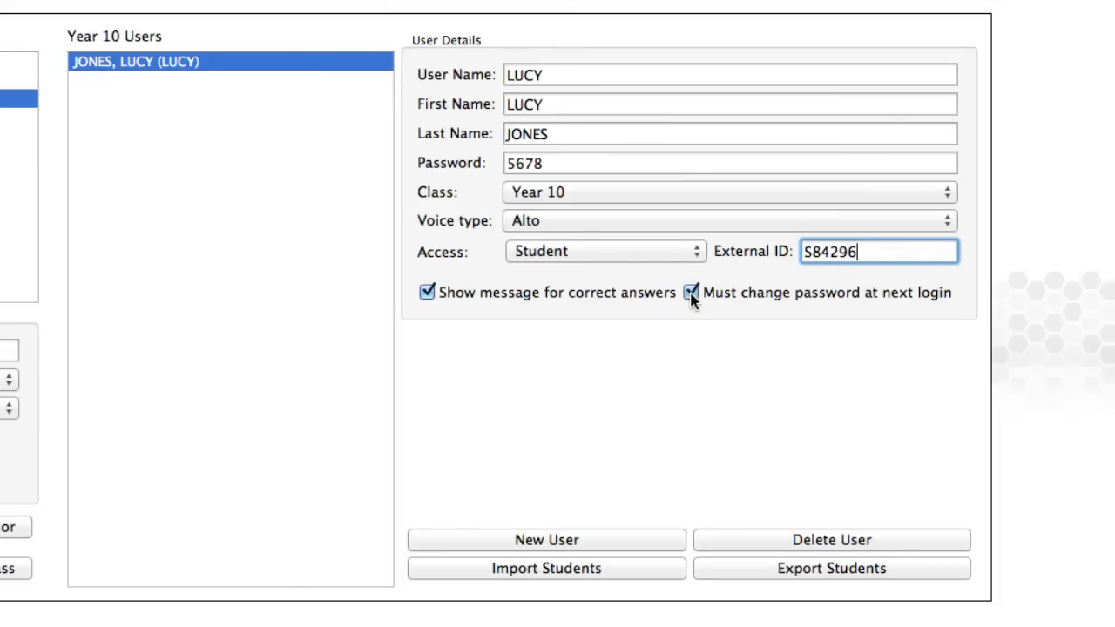